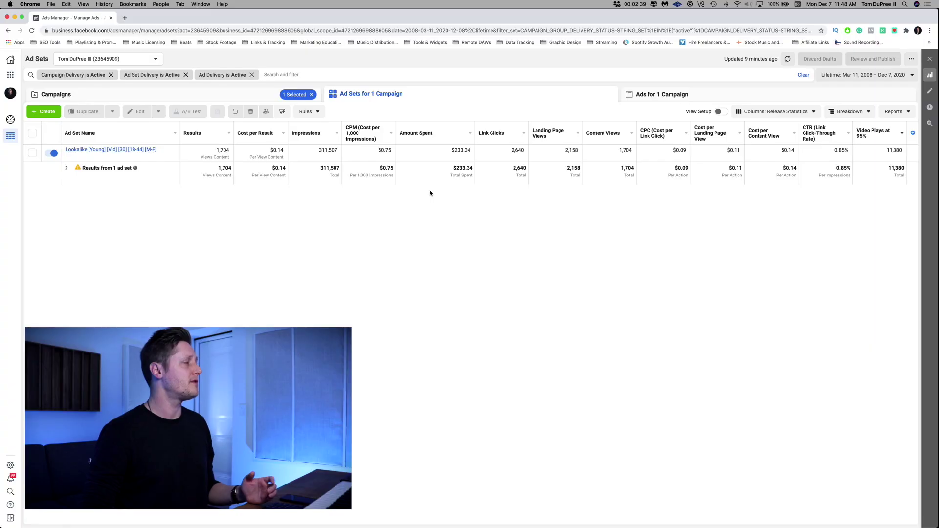
# Step: Open the When We Were Young ad in the Lookalike [Young] [Vid] [30] [18-44] [M-F] ad set for editing to examine its setup
pyautogui.click(145, 149)
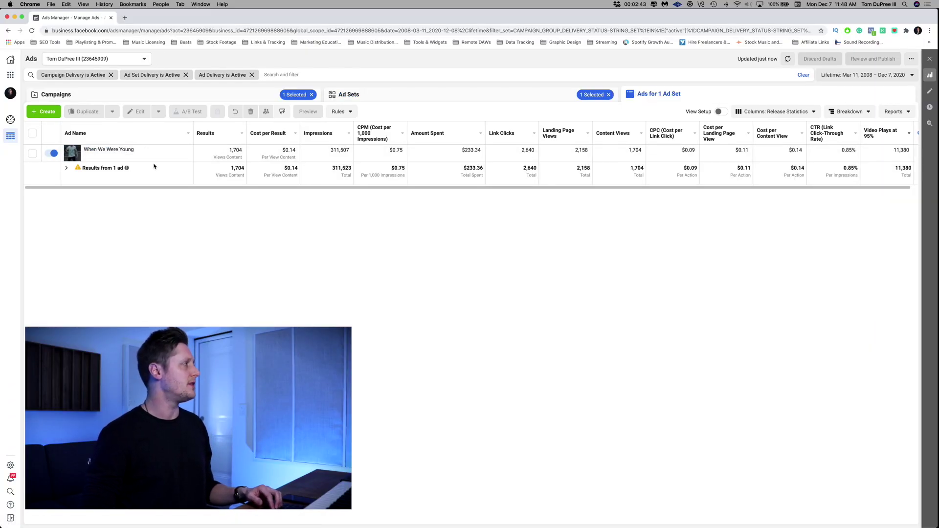
pyautogui.moveTo(135, 158)
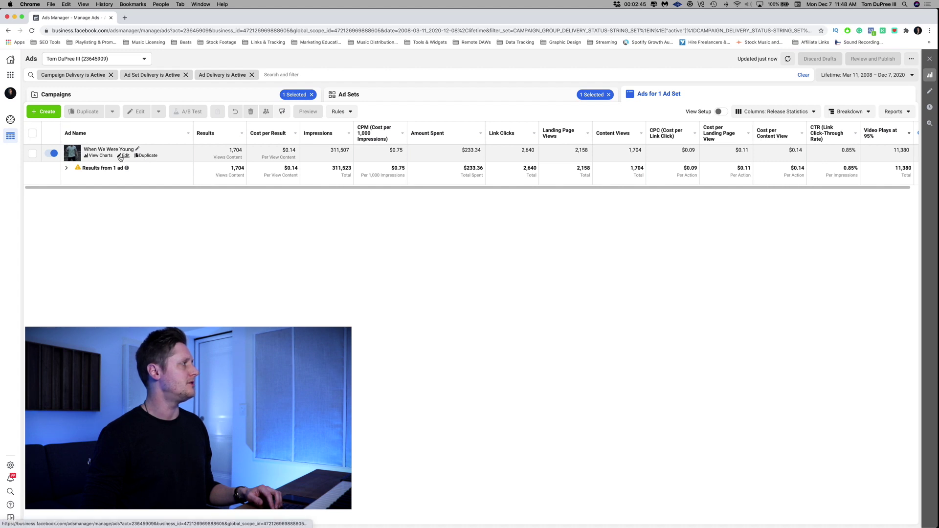
pyautogui.click(123, 156)
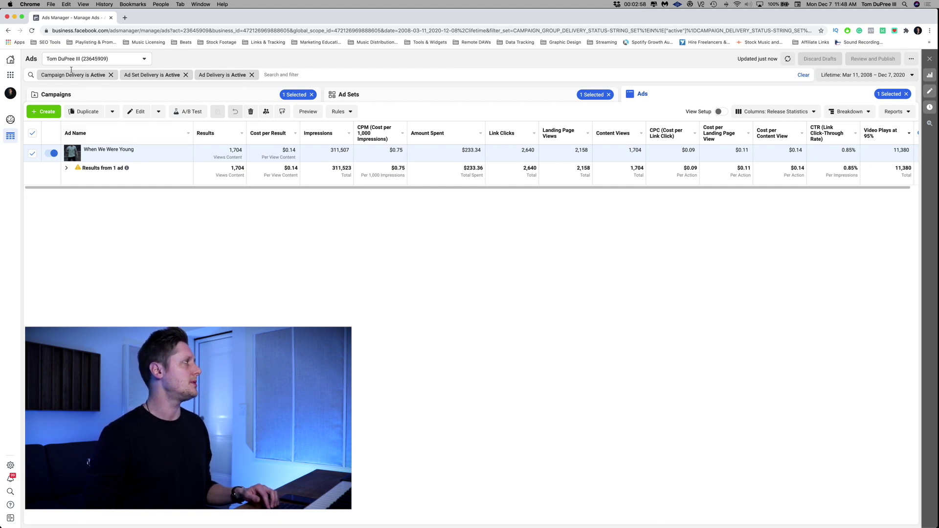
# Step: In Audiences, start a custom audience from the Video source with the engagement "People who have watched at 95% of your video"
pyautogui.click(11, 76)
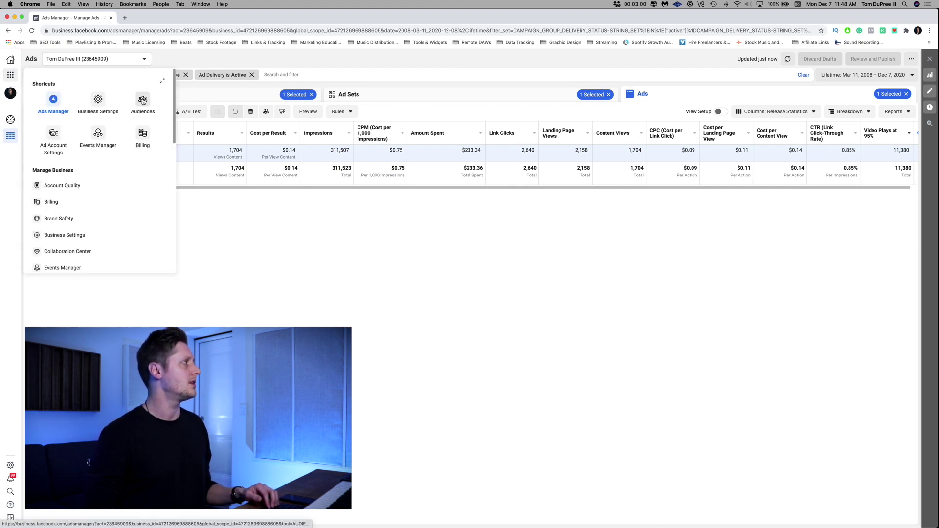
pyautogui.click(142, 101)
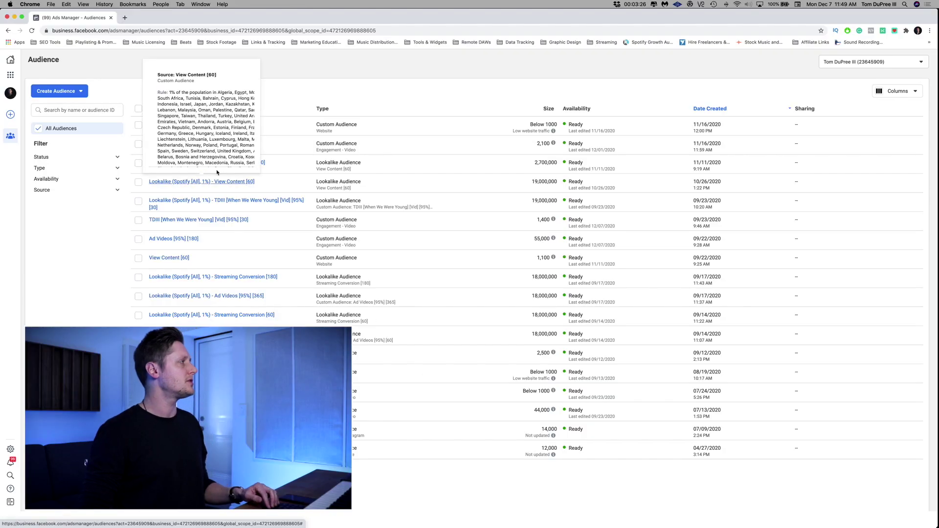
pyautogui.click(81, 92)
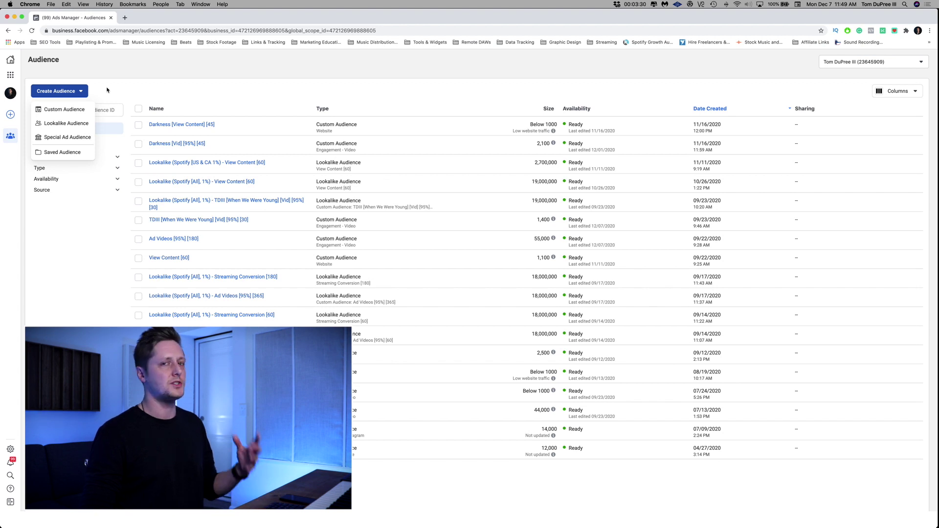
pyautogui.click(74, 110)
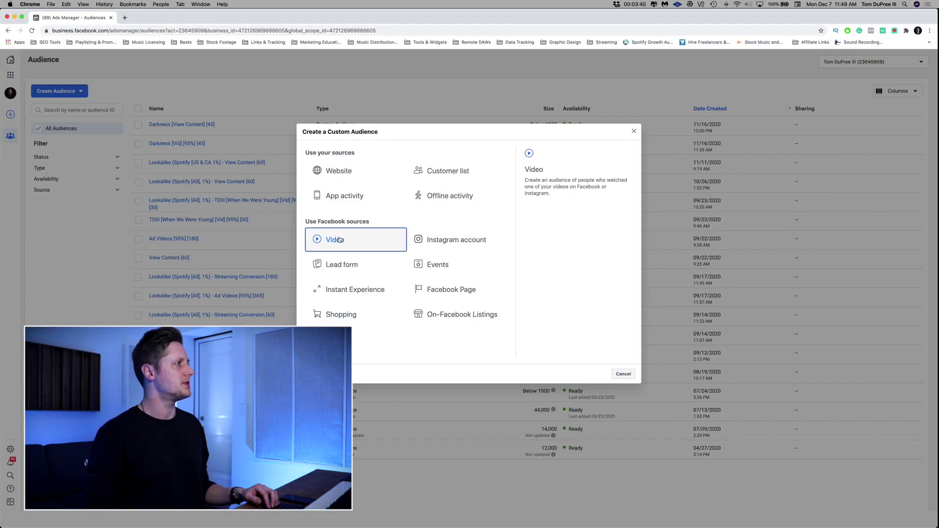
pyautogui.click(426, 203)
pyautogui.click(369, 203)
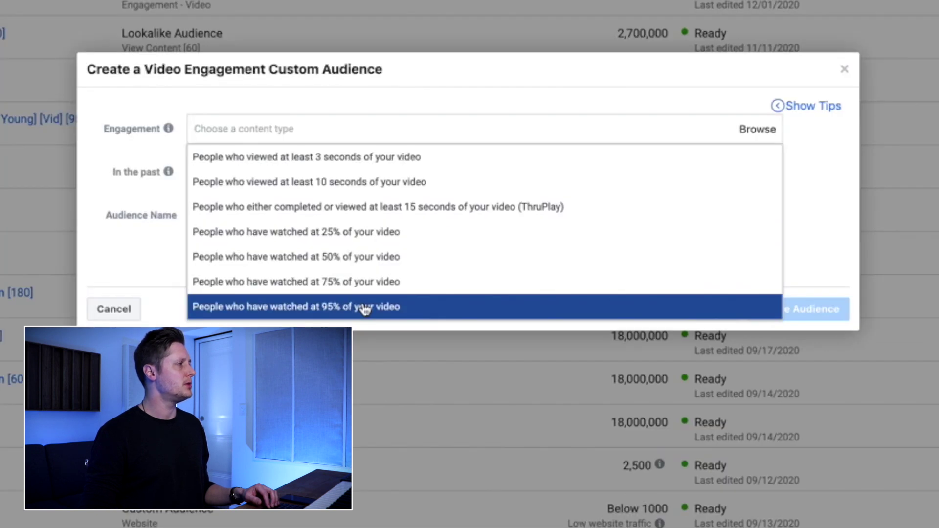
pyautogui.click(429, 308)
# Step: Choose the video Young Vert IMG.mp4 from the campaign TDIII - When We Were Young as the audience's source video
pyautogui.click(364, 214)
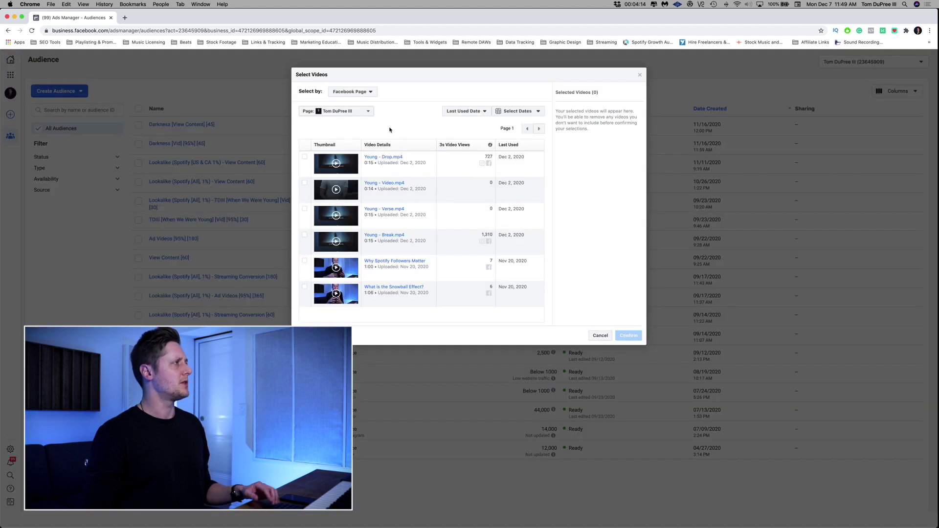
pyautogui.click(370, 92)
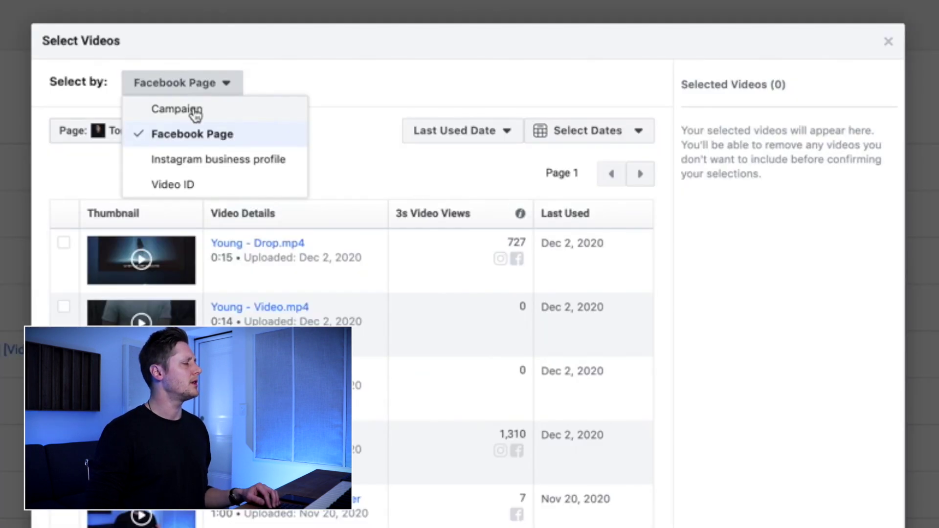
pyautogui.click(193, 110)
pyautogui.write('when we were young')
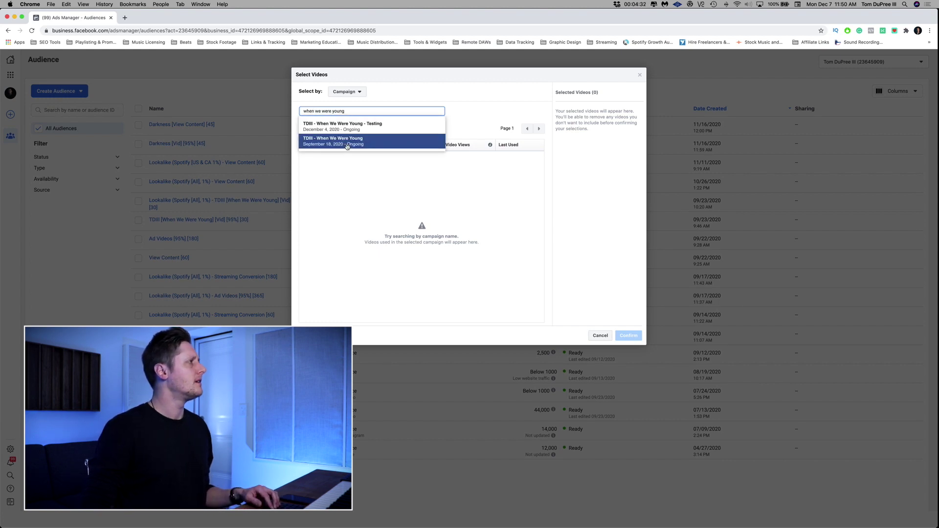
pyautogui.click(353, 142)
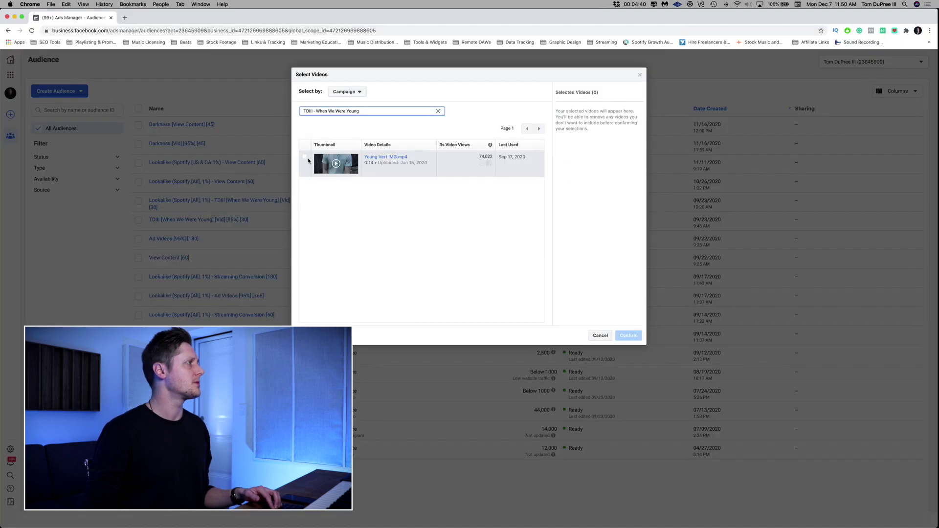
pyautogui.click(305, 158)
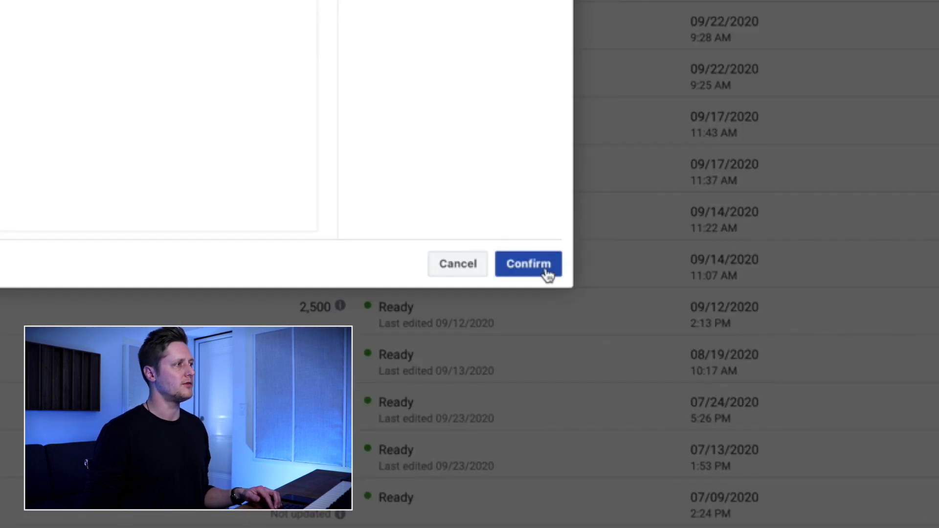
pyautogui.click(544, 271)
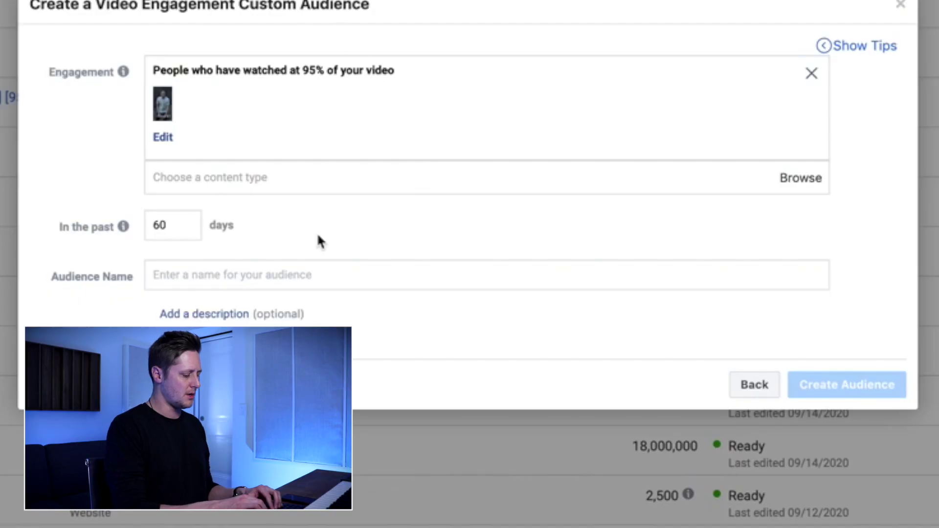
# Step: Set the video audience's period to the past 60 days, name it "Young [Vid] [60] [95%]" and create it
pyautogui.write('Young [Vid] [60] [95%')
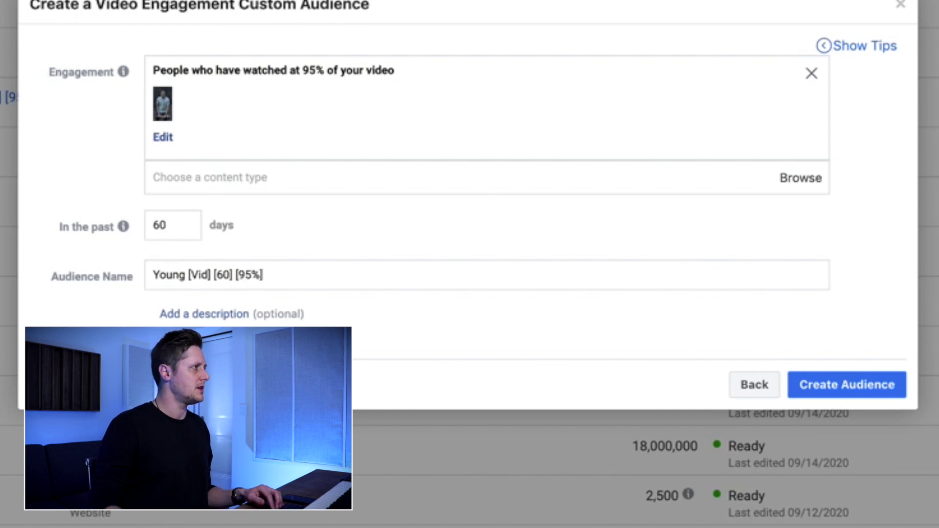
pyautogui.click(842, 387)
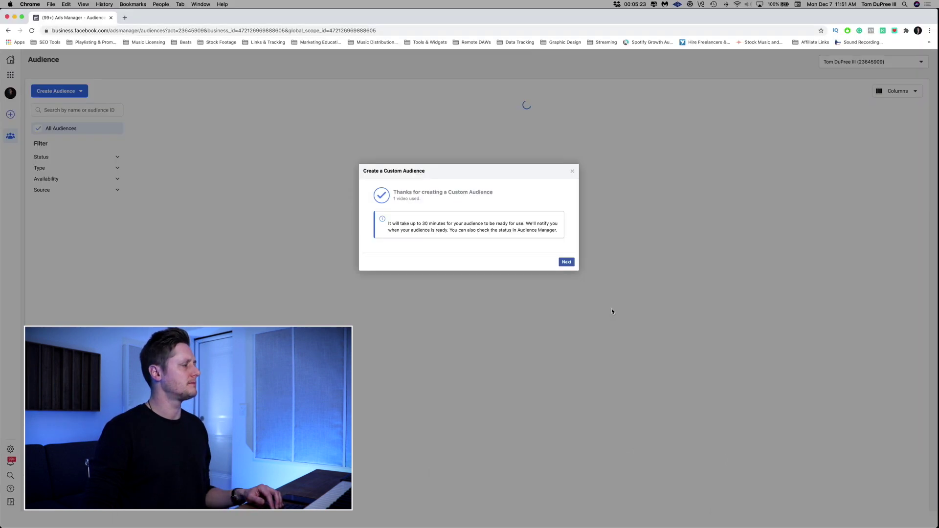
pyautogui.click(566, 262)
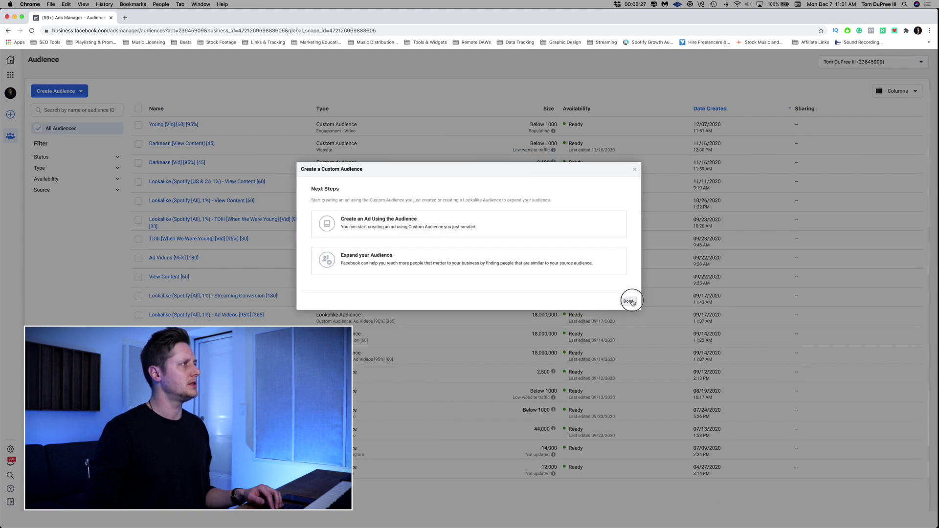
pyautogui.click(629, 301)
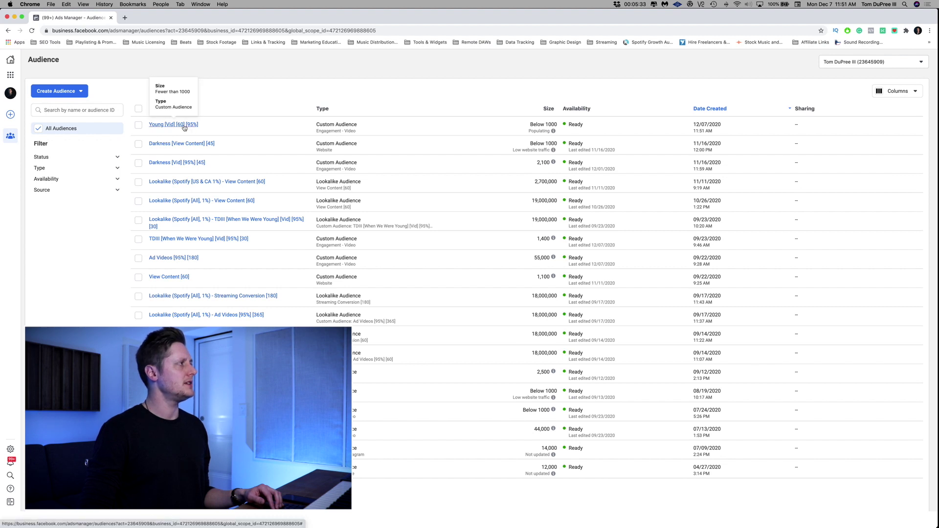
# Step: Start a custom audience from the Website source for people with the ViewContent event in the past 60 days
pyautogui.click(79, 92)
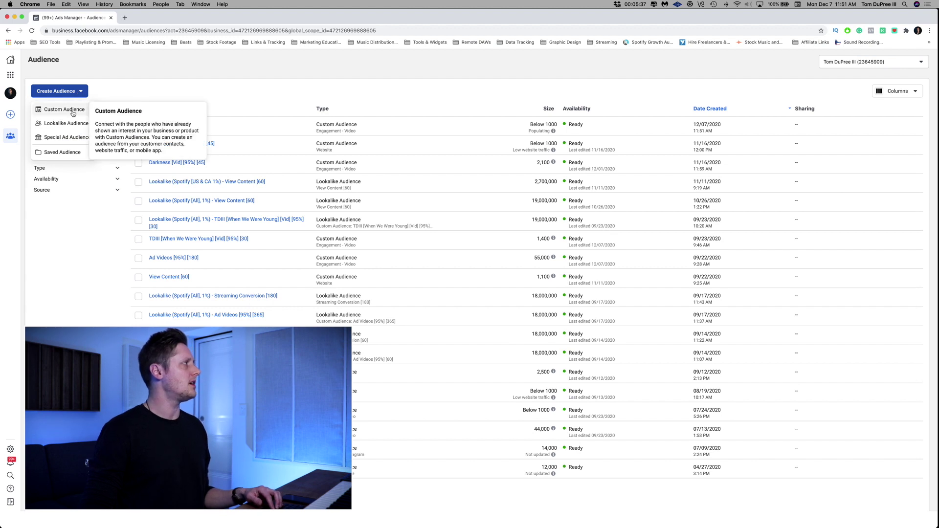
pyautogui.click(64, 109)
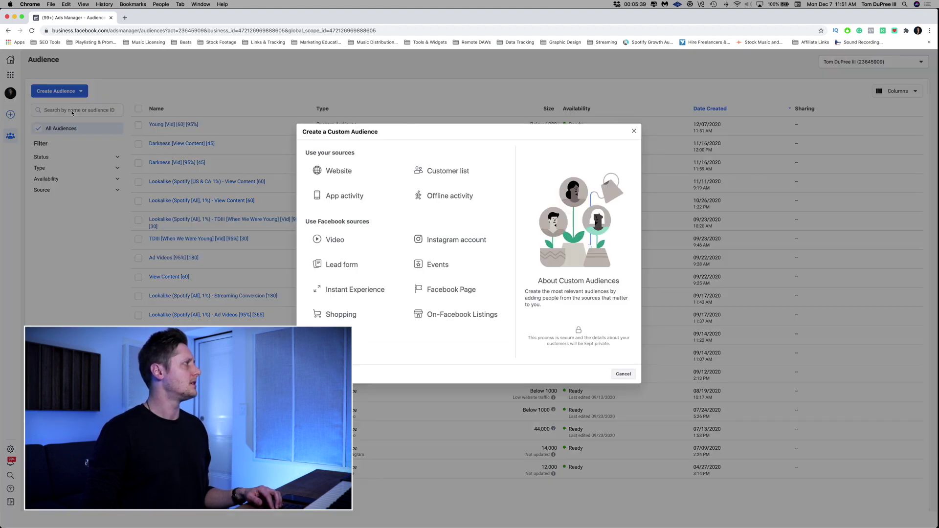
pyautogui.click(335, 177)
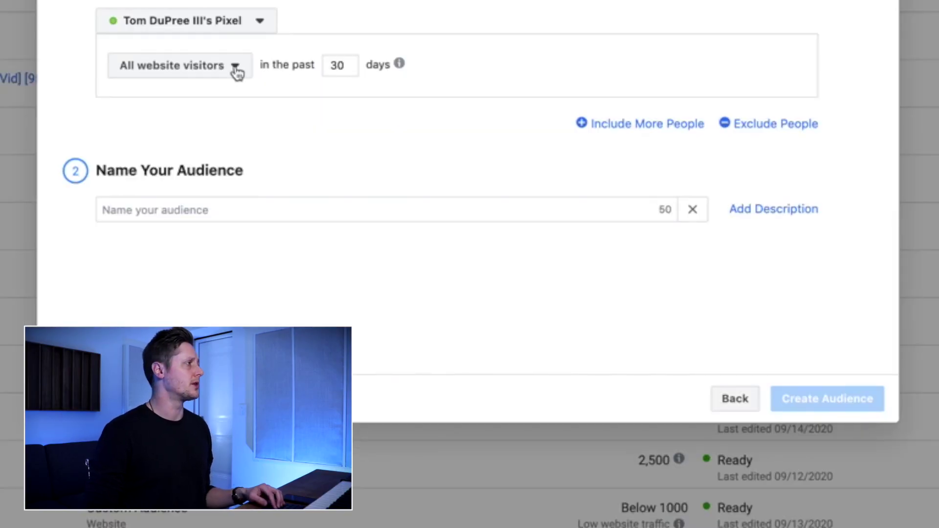
pyautogui.click(235, 68)
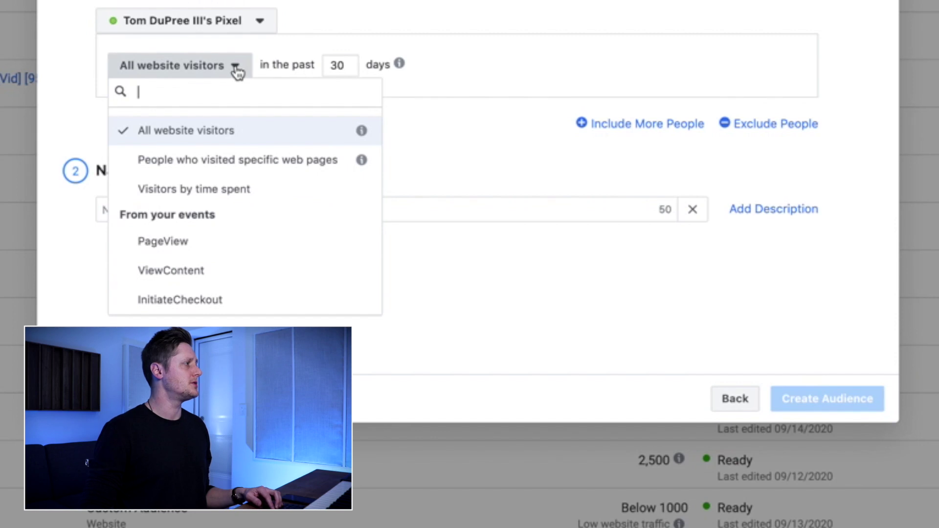
pyautogui.click(190, 276)
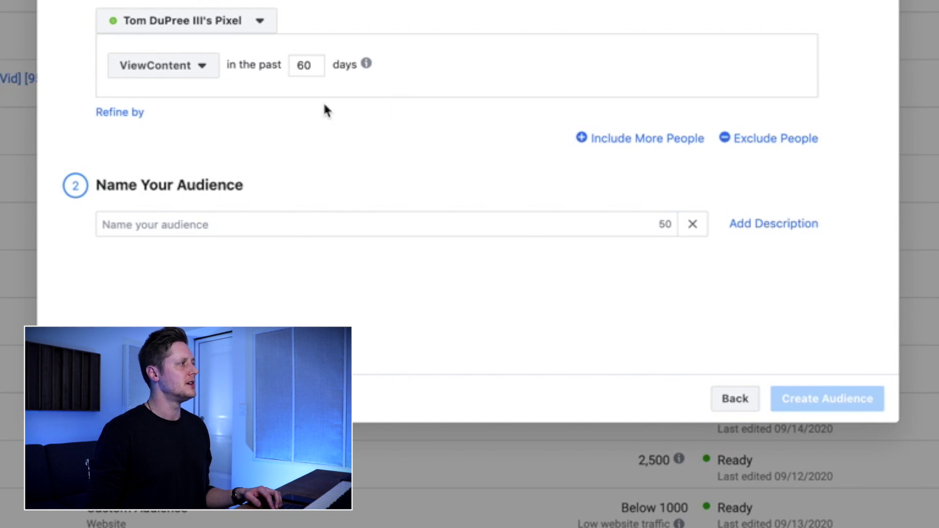
# Step: Refine the website audience to URLs containing "when-we-were-young", copying that text from the song landing page's address
pyautogui.click(129, 117)
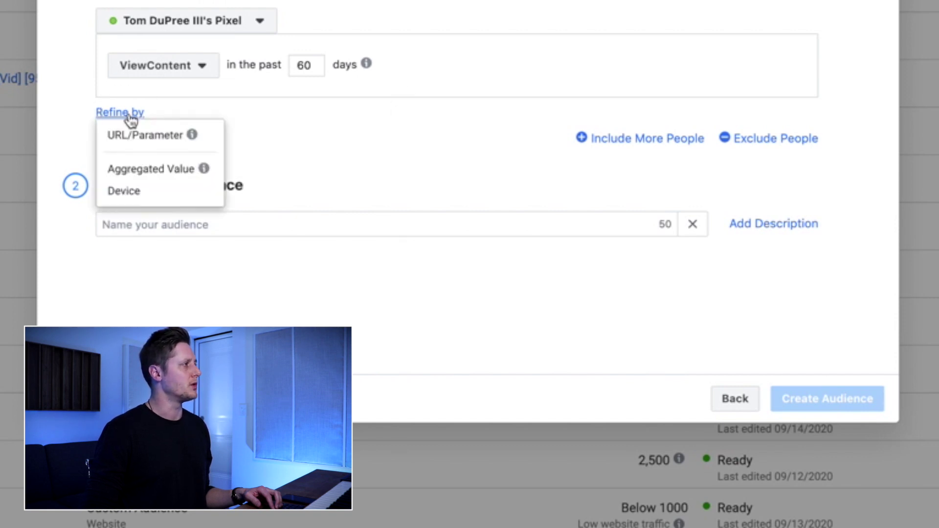
pyautogui.click(146, 137)
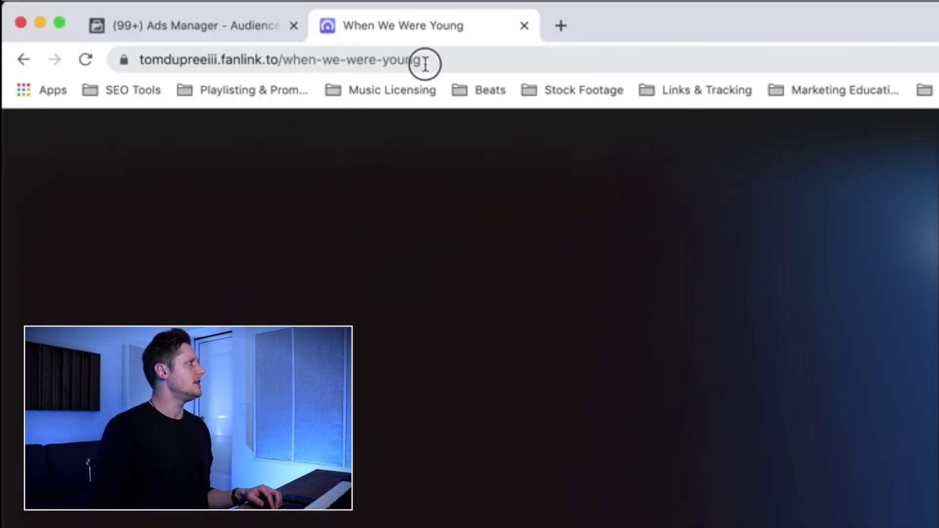
pyautogui.moveTo(158, 31); pyautogui.dragTo(114, 30)
pyautogui.moveTo(301, 59); pyautogui.dragTo(282, 60)
pyautogui.press('super+c')
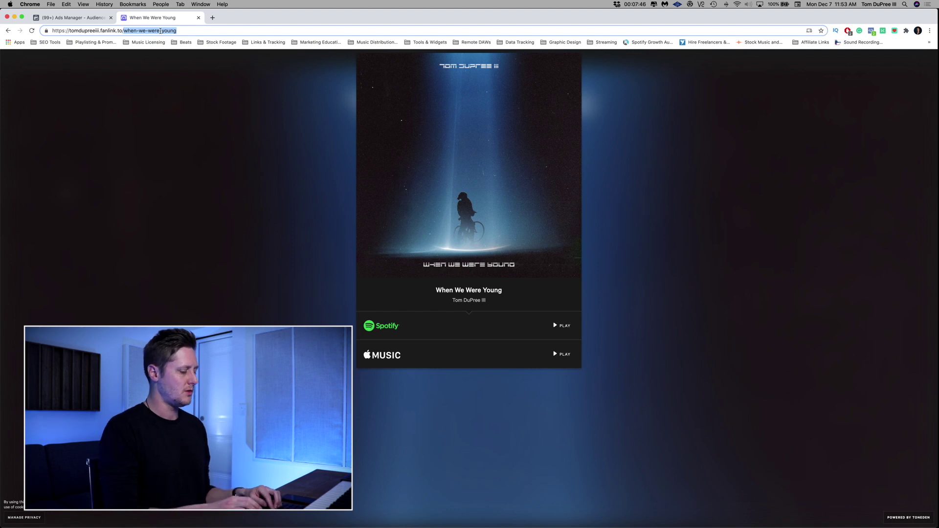
pyautogui.hotkey('ctrl', 'shift', 'Tab')
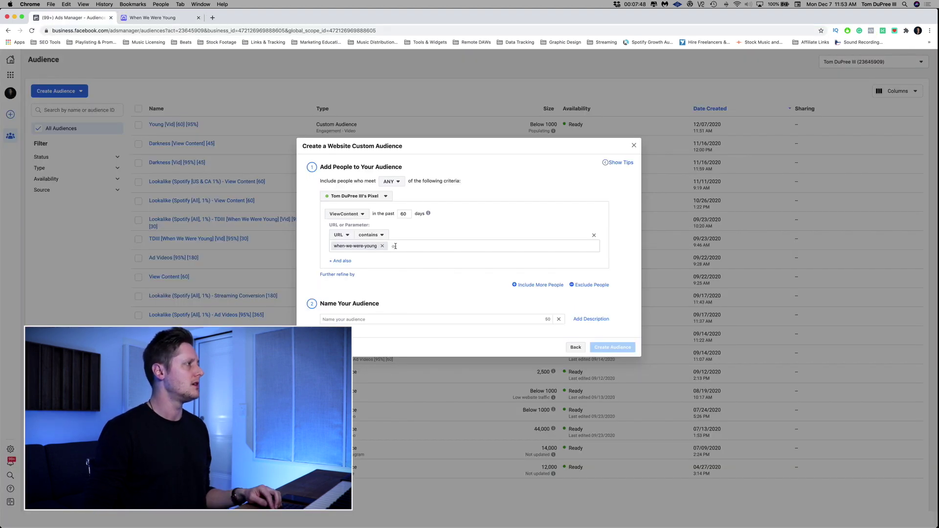
pyautogui.press('BackSpace')
pyautogui.press('super+v')
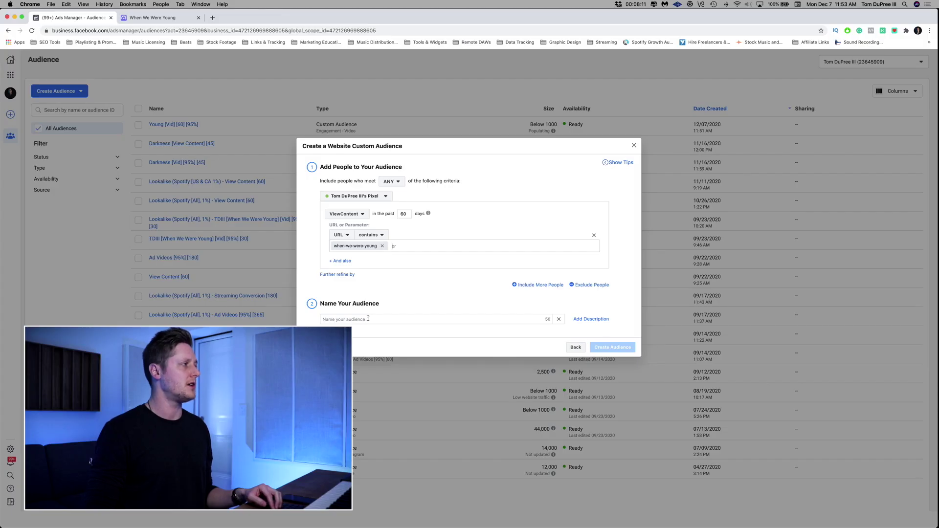
# Step: Name the website audience "Young [60] [VC]" and create it
pyautogui.click(368, 319)
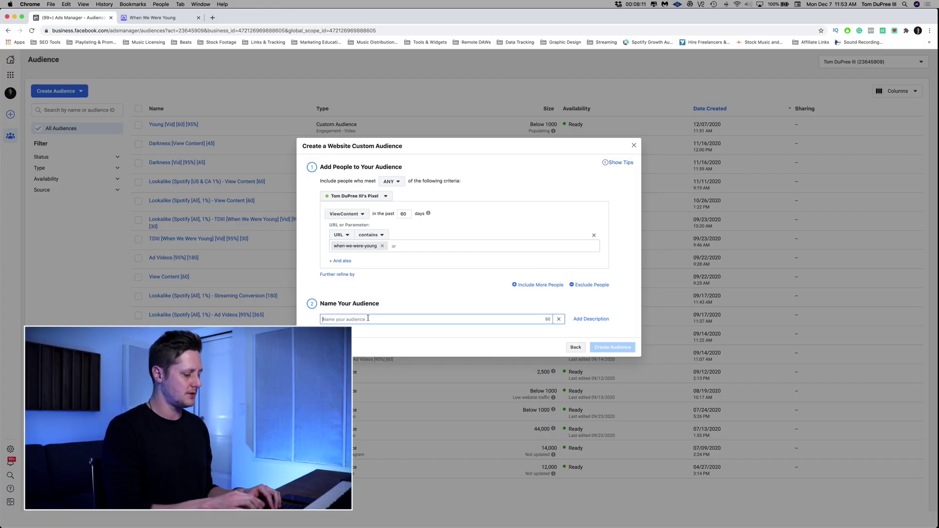
pyautogui.write('Young [')
pyautogui.write('60] [VC]')
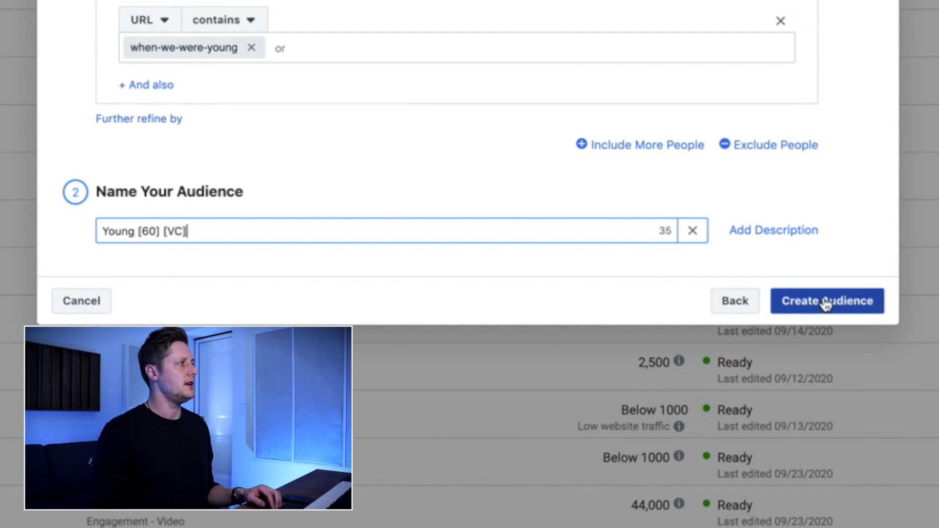
pyautogui.click(846, 302)
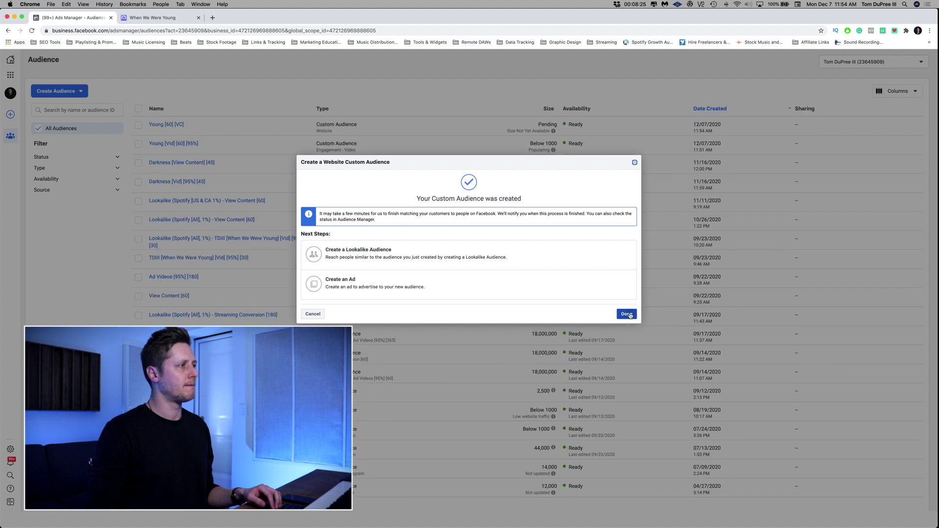
pyautogui.click(626, 314)
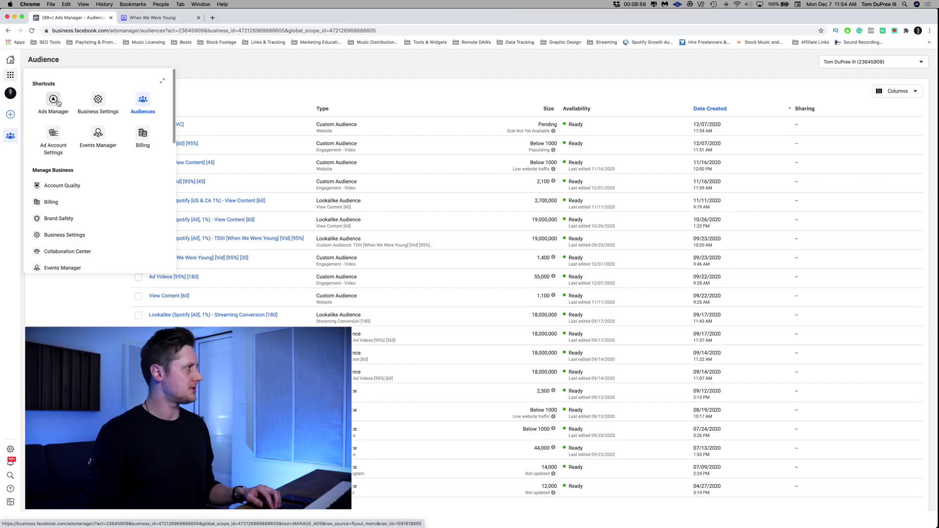
# Step: Go to the ad sets in Ads Manager and duplicate the Lookalike [Young] ad set once within its original campaign
pyautogui.click(54, 101)
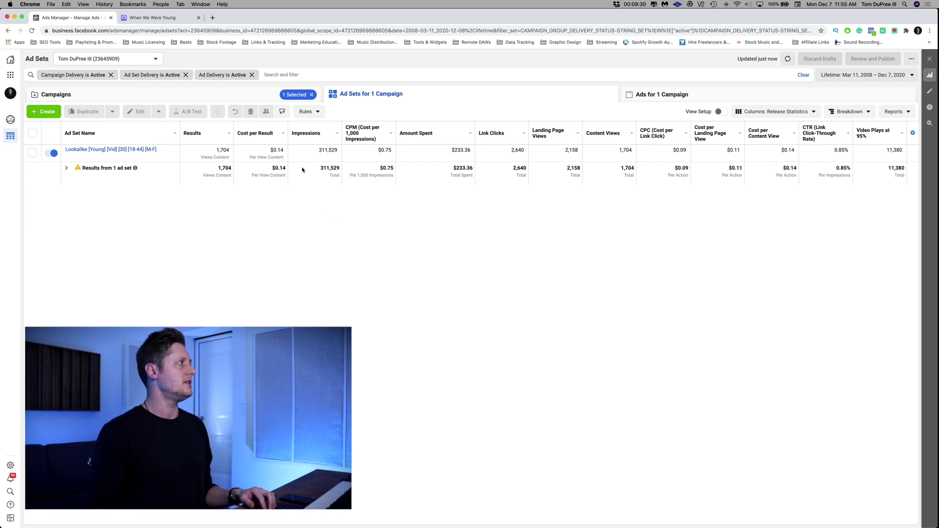
pyautogui.moveTo(142, 157)
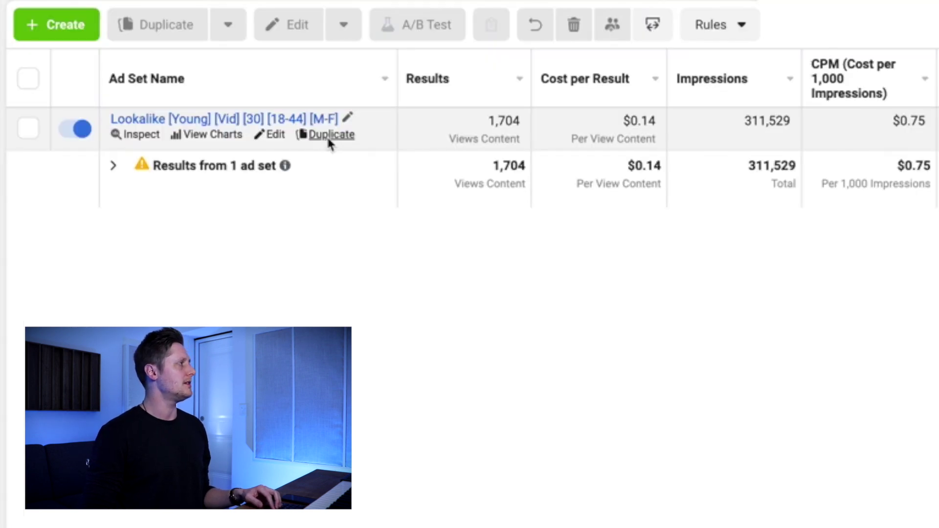
pyautogui.click(330, 141)
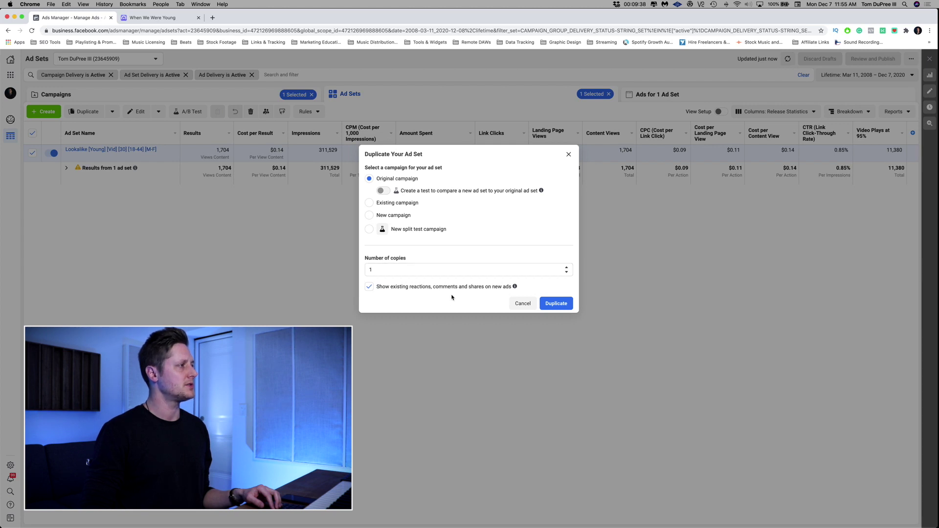
pyautogui.click(556, 303)
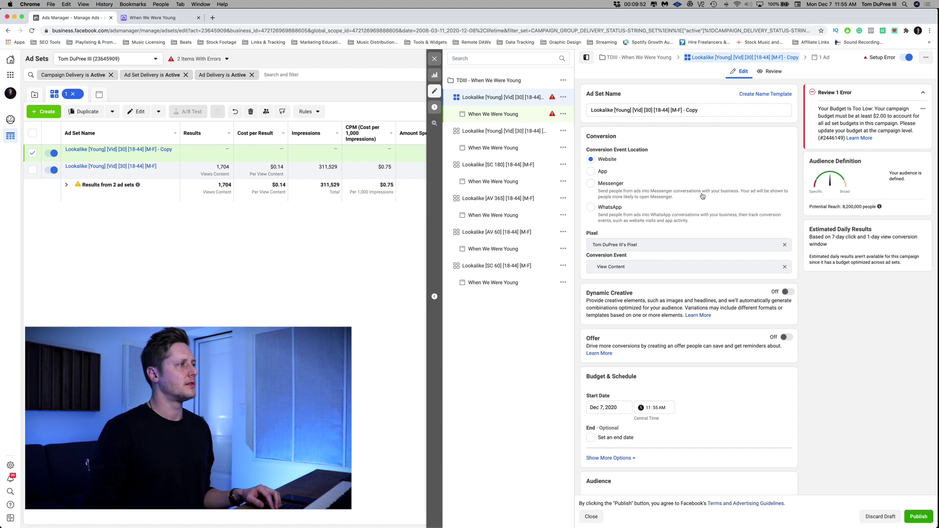
# Step: Rename the duplicated ad set as "Retarget [Vid] [30] [18-44] [M-F]"
pyautogui.scroll(-4, 701, 196)
pyautogui.scroll(4, 701, 196)
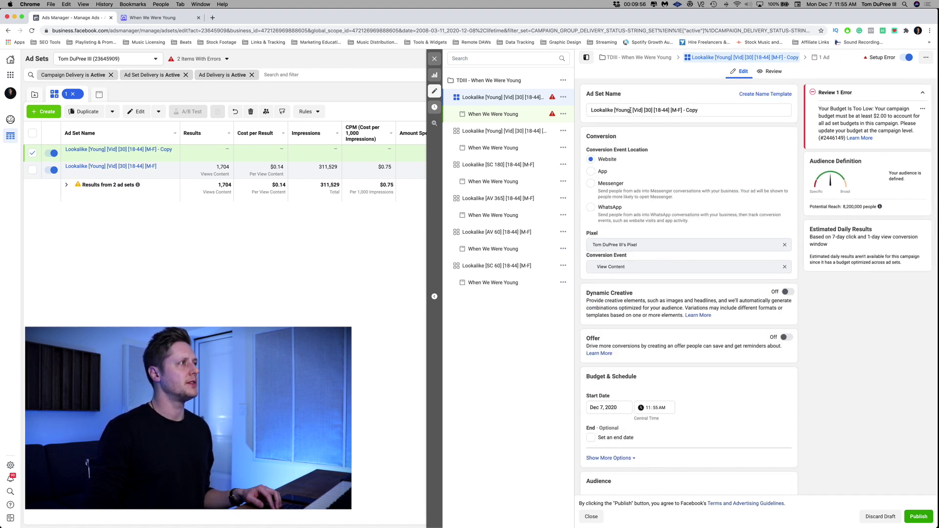
pyautogui.moveTo(632, 110); pyautogui.dragTo(582, 108)
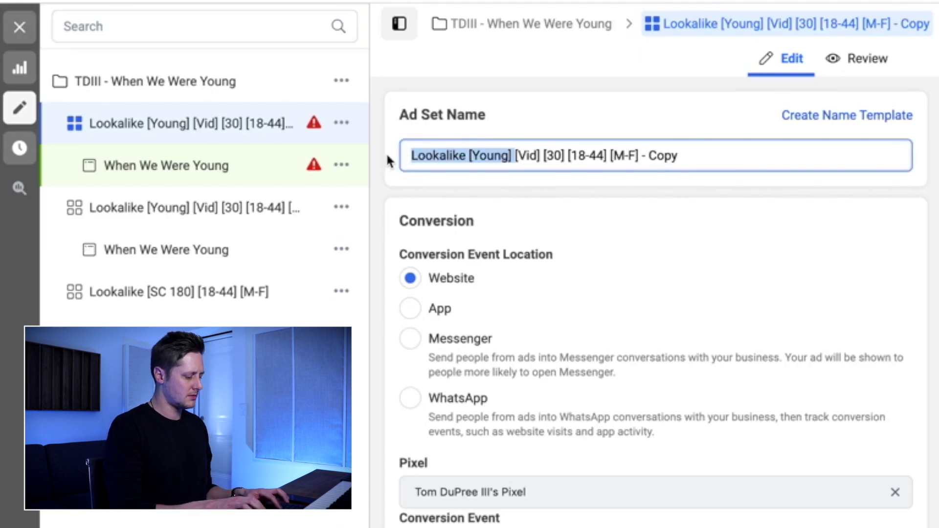
pyautogui.write('Retarget')
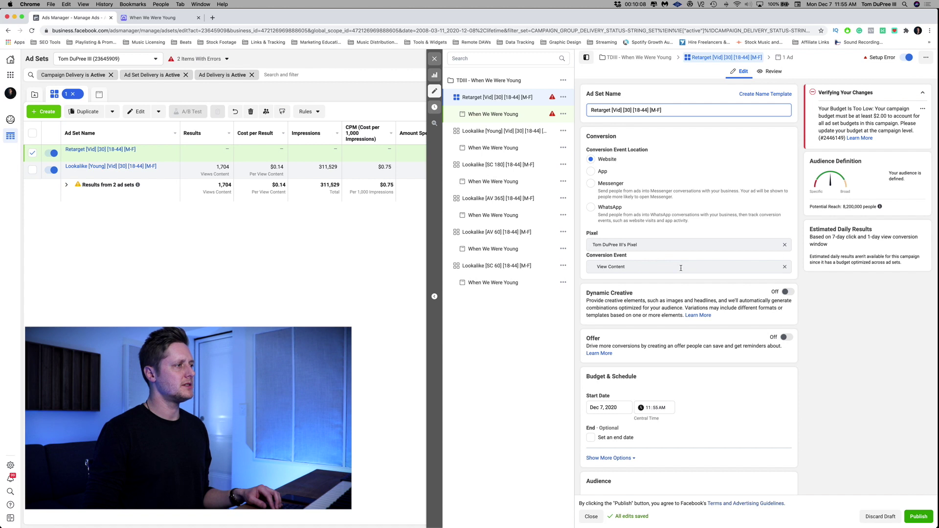
# Step: Set the retargeting ad set's start date to December 8, 2020
pyautogui.scroll(-5, 681, 268)
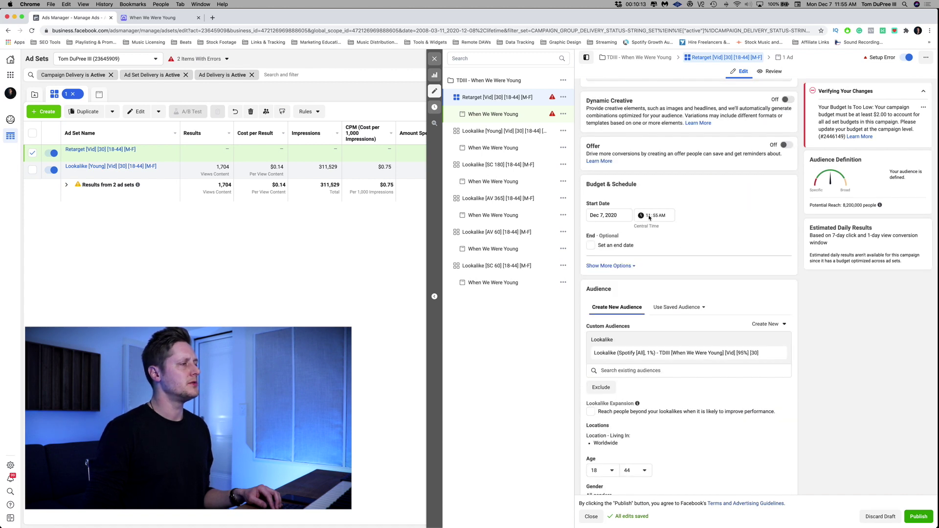
pyautogui.hotkey('shift', 'Tab')
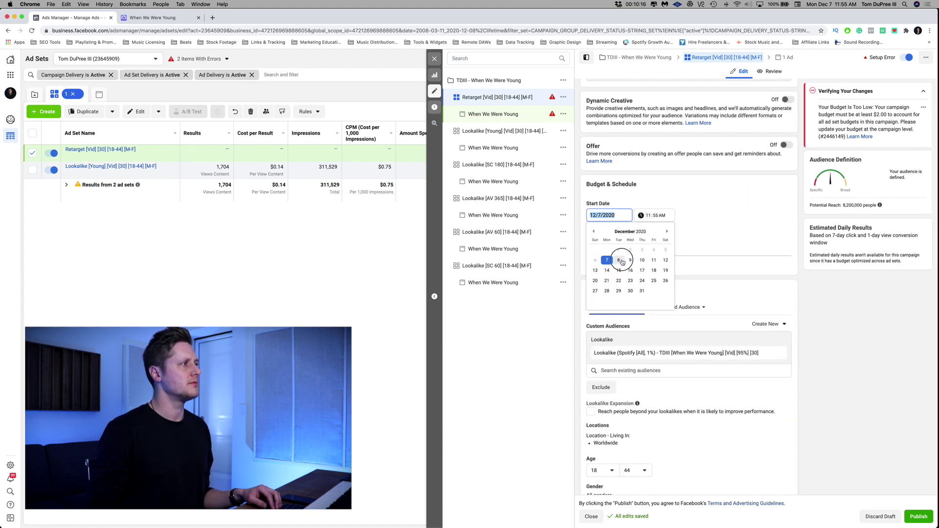
pyautogui.click(618, 260)
# Step: Replace the ad set's lookalike audience with the custom audience "Young [Vid] [60] [95%]"
pyautogui.scroll(-2, 782, 267)
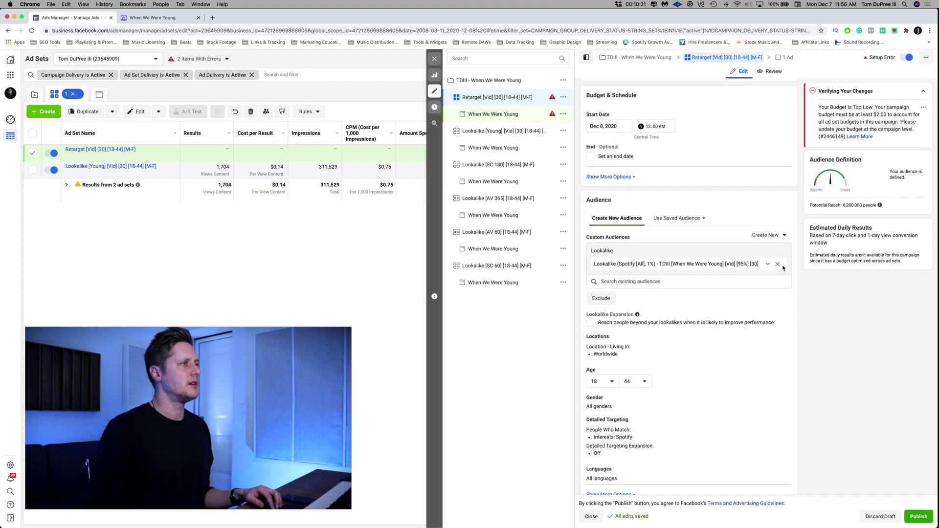
pyautogui.click(776, 264)
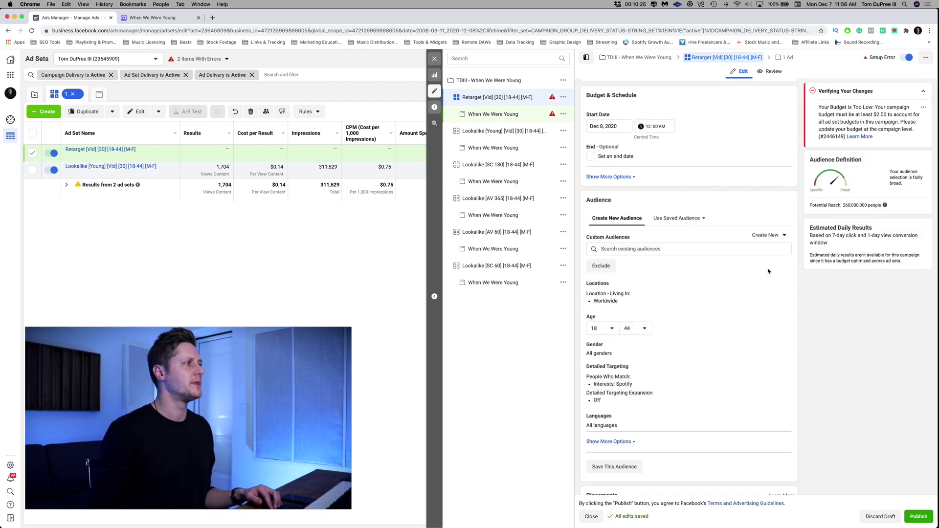
pyautogui.click(608, 248)
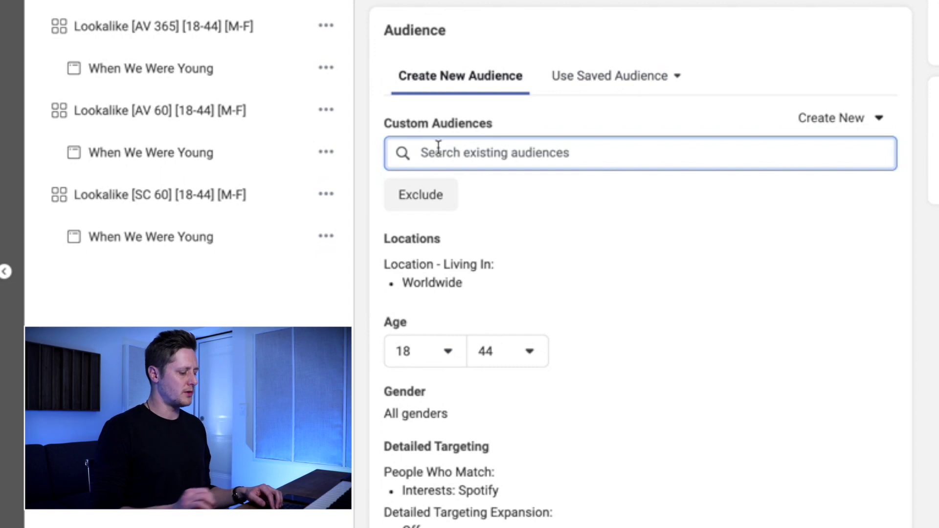
pyautogui.write('you')
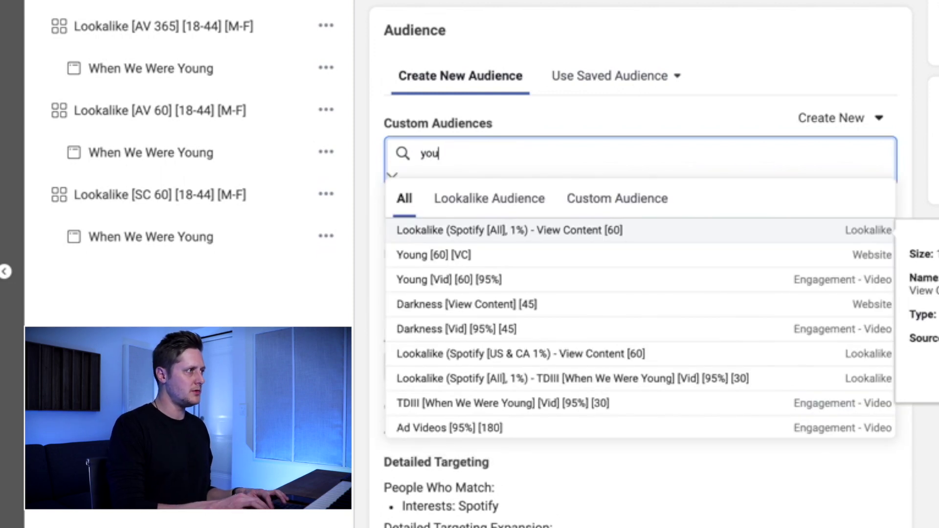
pyautogui.write('ng')
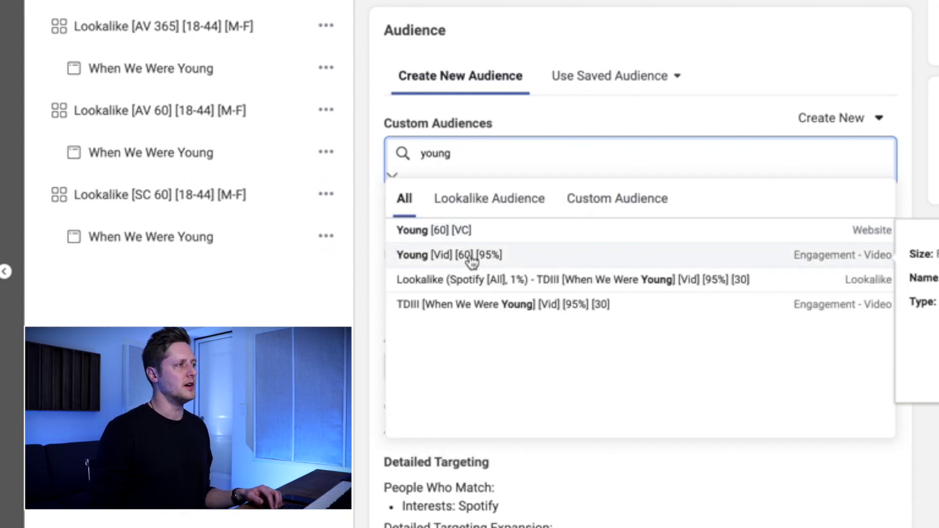
pyautogui.click(529, 259)
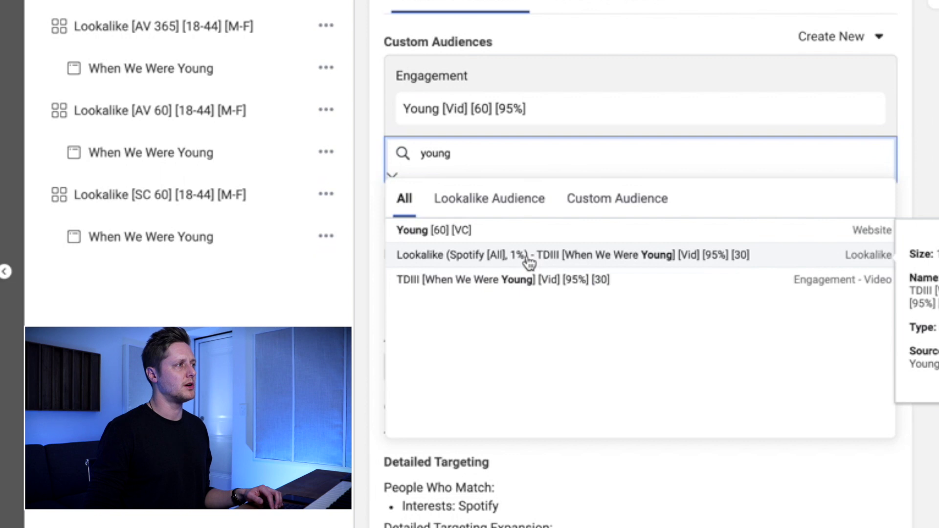
pyautogui.click(908, 195)
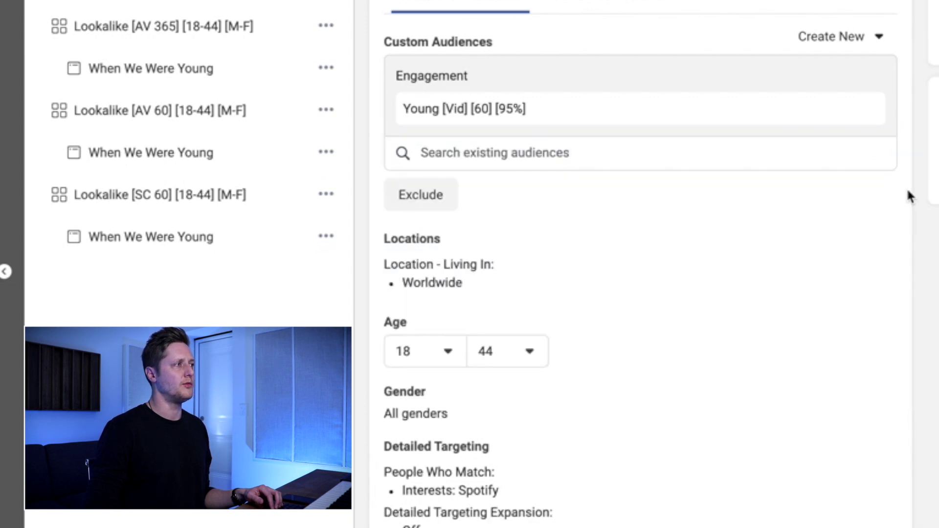
# Step: Exclude the website custom audience "Young [60] [VC]" from the ad set
pyautogui.click(438, 196)
pyautogui.click(497, 244)
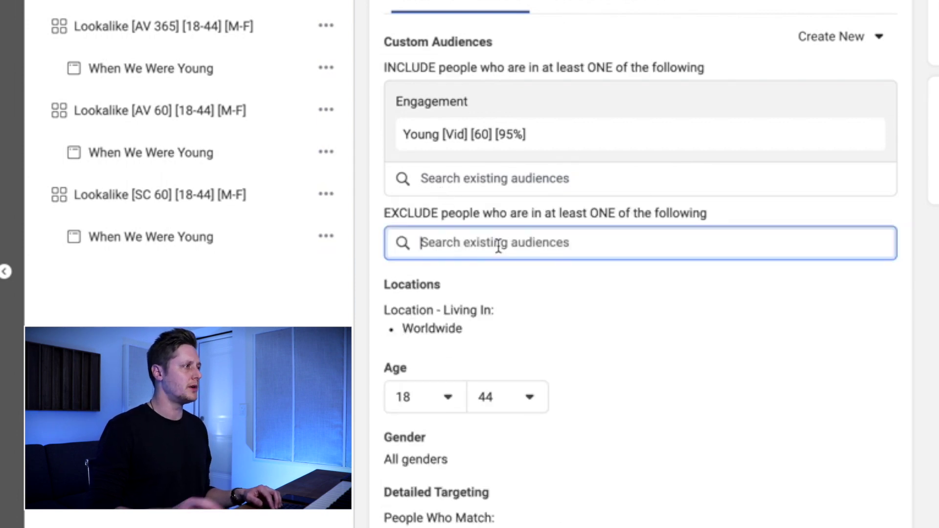
pyautogui.write('young')
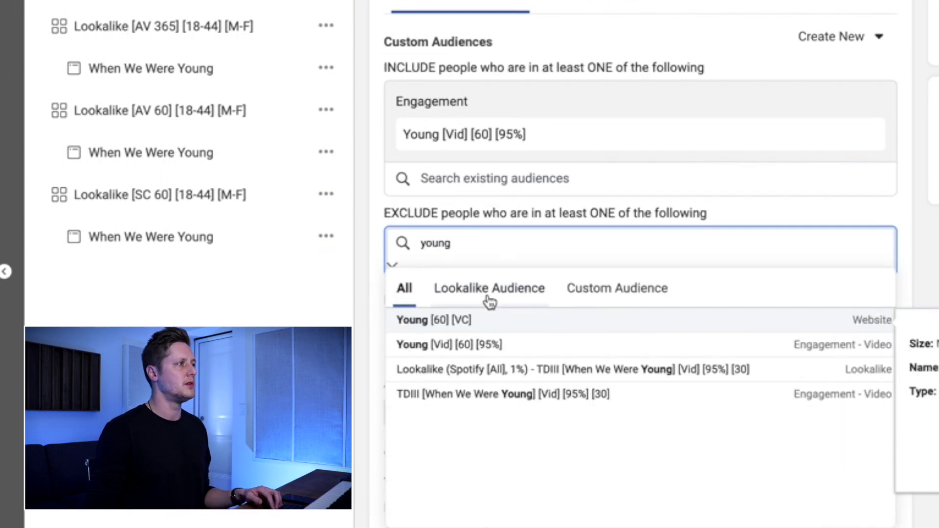
pyautogui.click(459, 320)
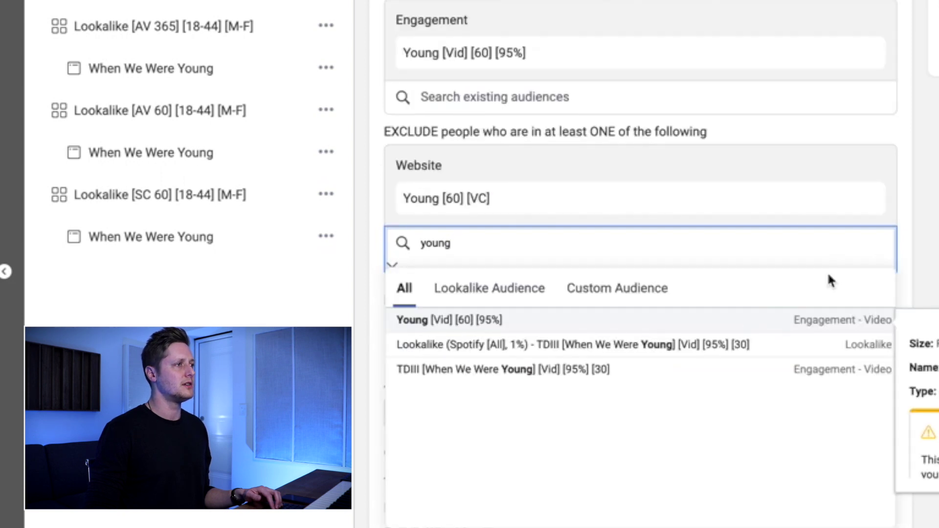
pyautogui.click(910, 211)
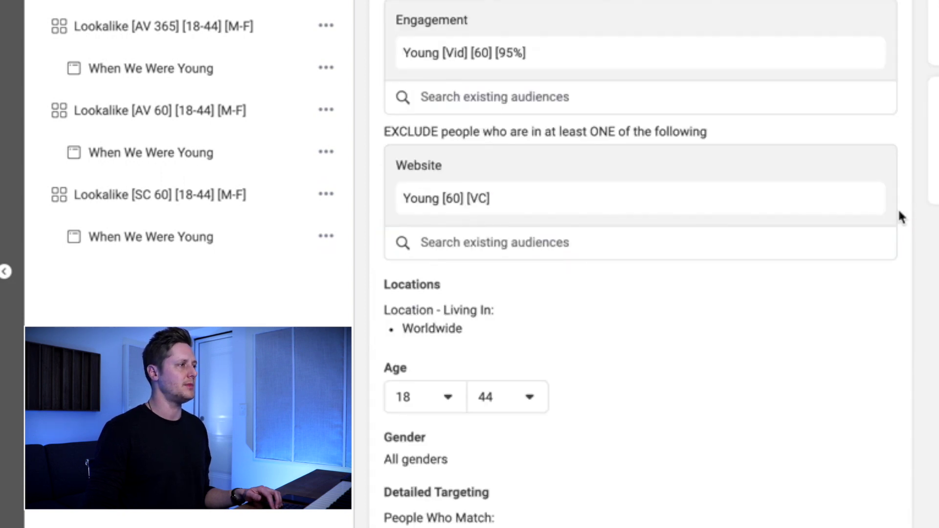
# Step: Review the ad set's age range, detailed targeting, placements and delivery settings
pyautogui.click(533, 404)
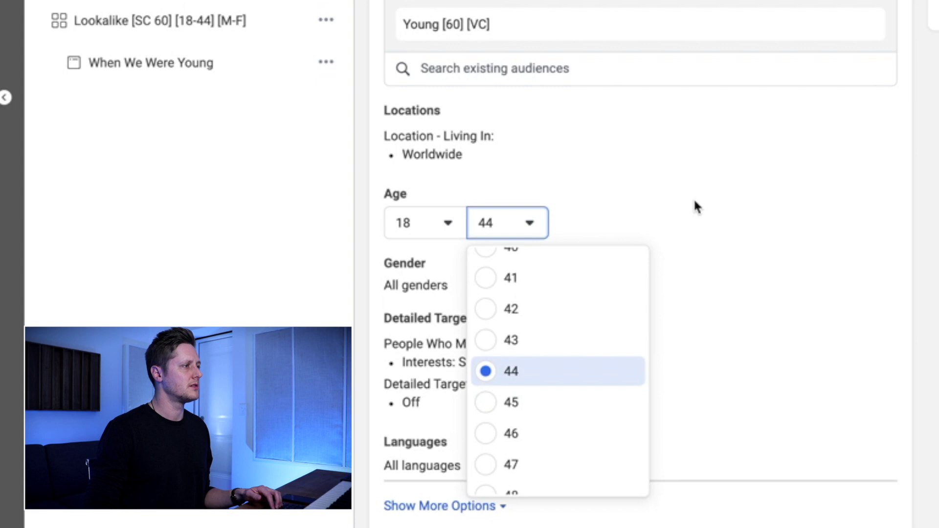
pyautogui.click(633, 195)
pyautogui.scroll(-2, 640, 210)
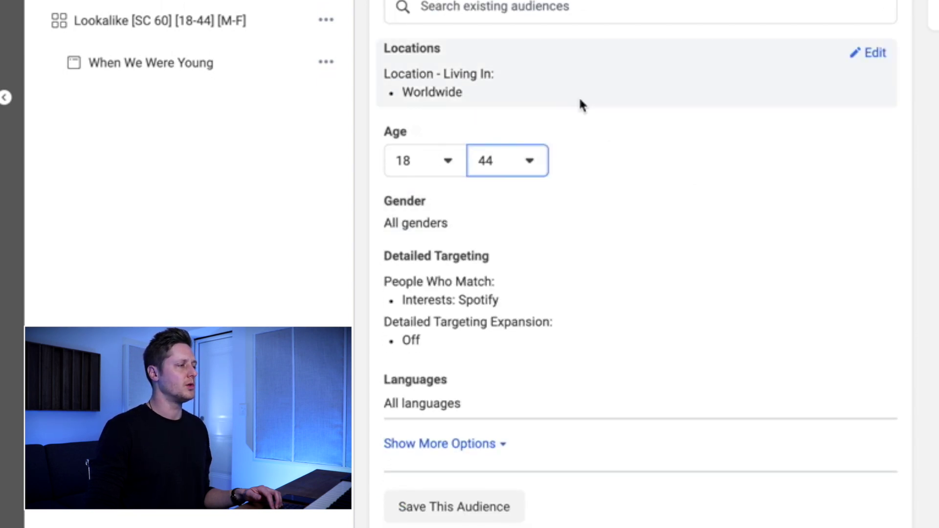
pyautogui.scroll(-1, 580, 103)
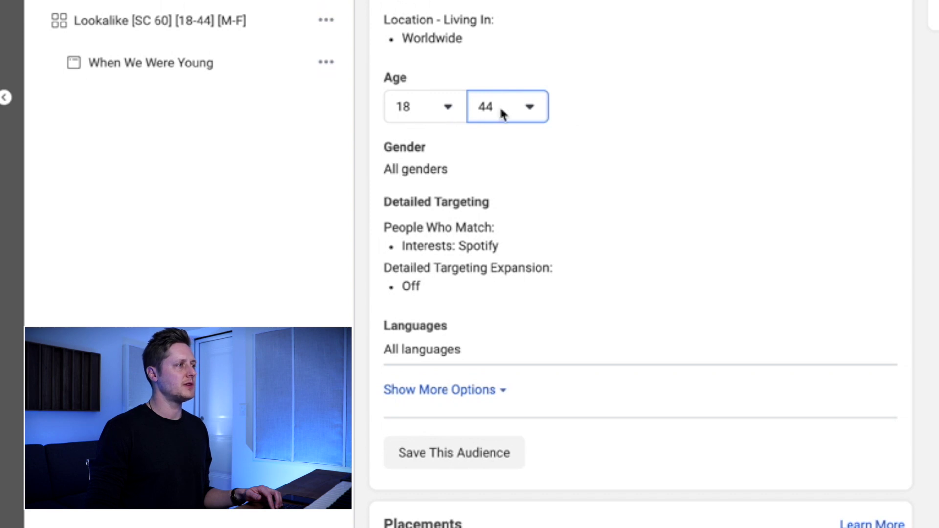
pyautogui.scroll(-2, 593, 115)
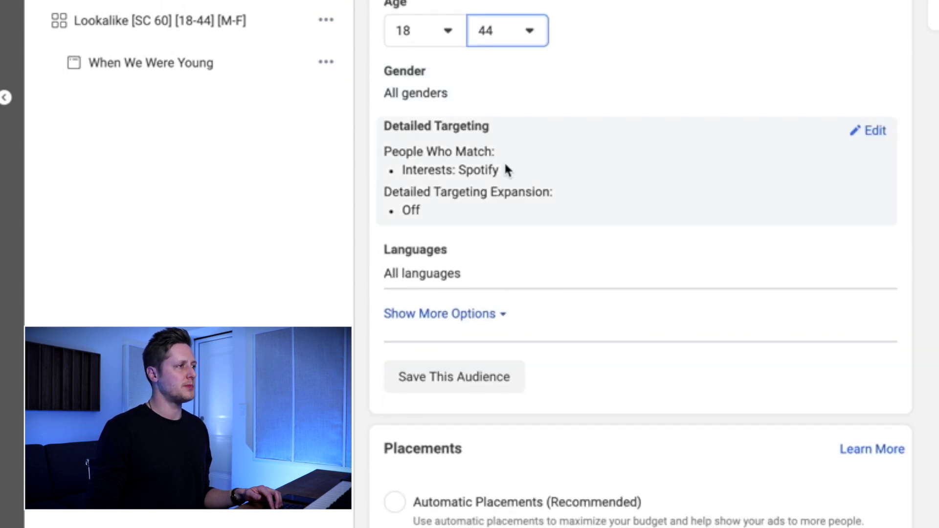
pyautogui.click(865, 132)
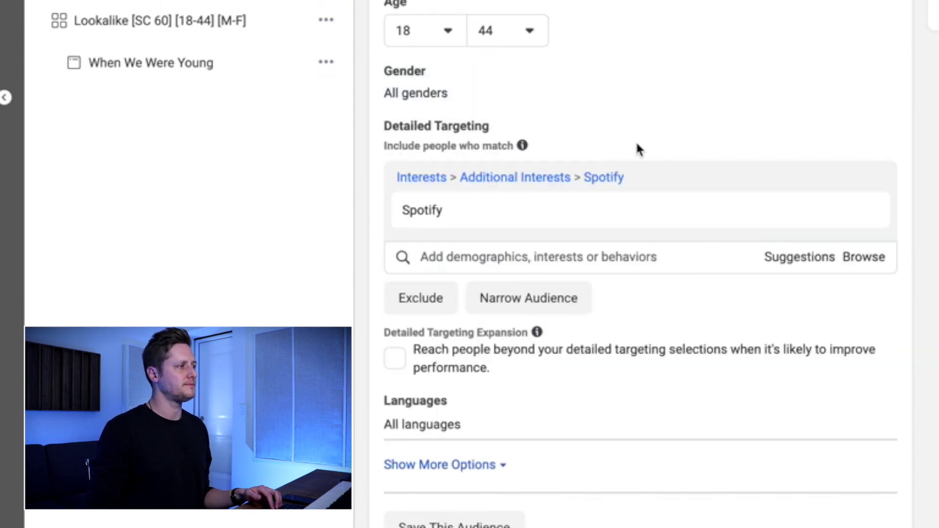
pyautogui.scroll(-5, 638, 149)
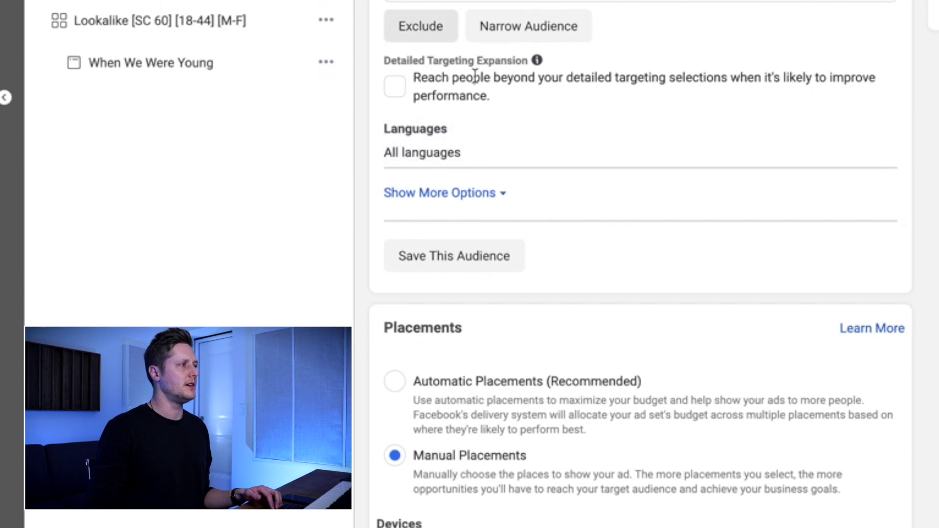
pyautogui.scroll(-12, 696, 98)
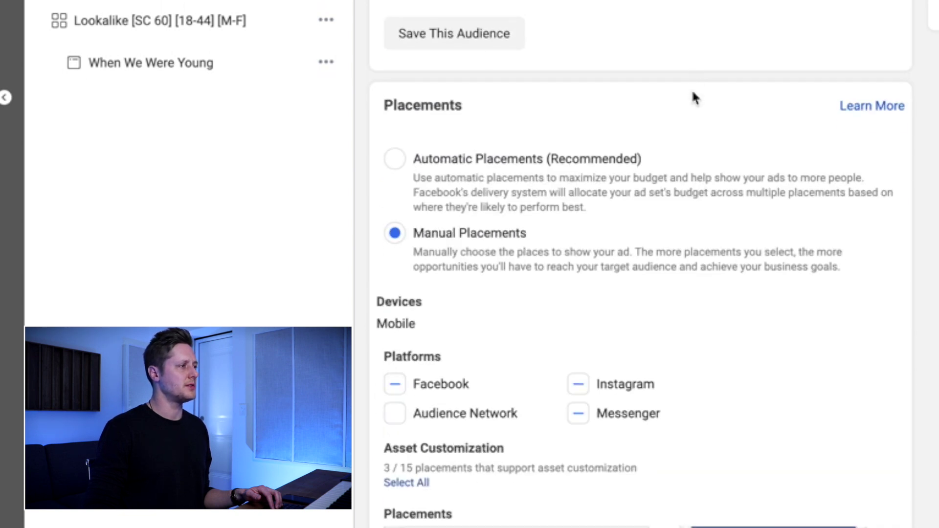
pyautogui.scroll(-1, 699, 97)
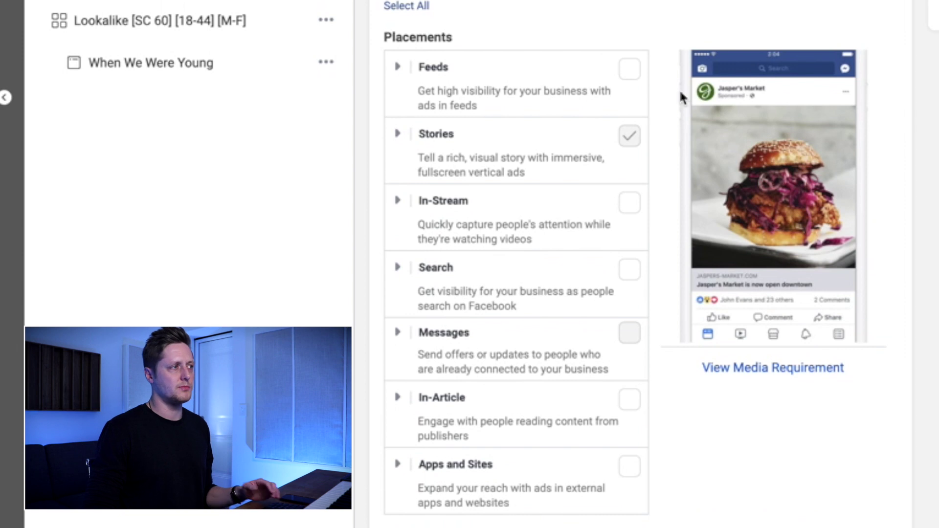
pyautogui.scroll(-1, 669, 89)
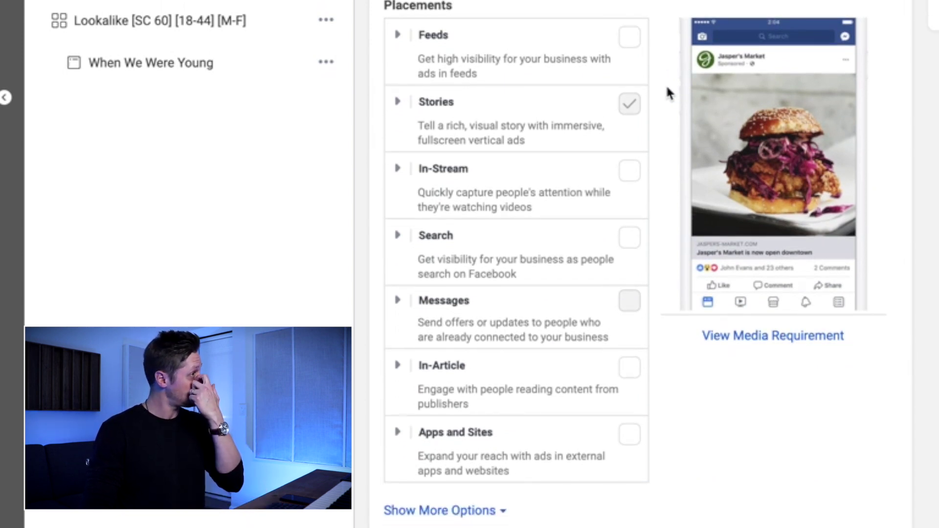
pyautogui.scroll(-5, 668, 93)
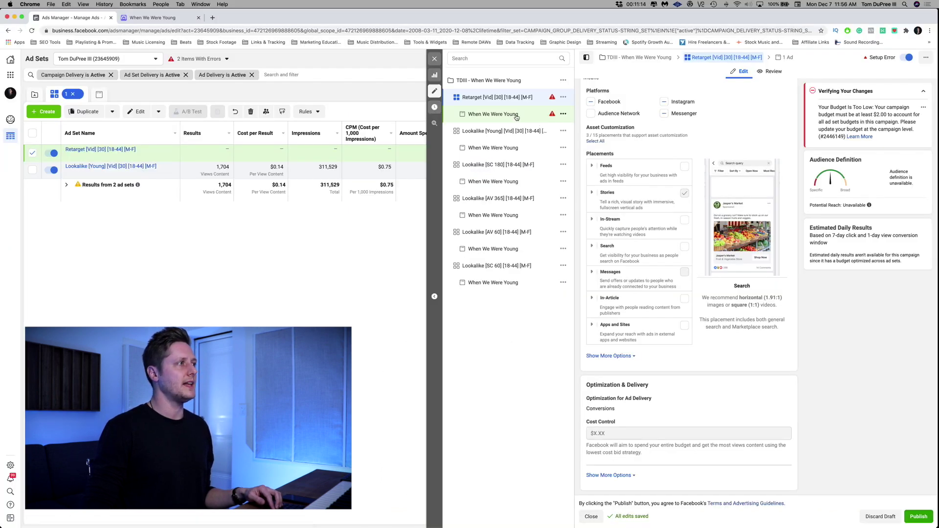
# Step: Open the When We Were Young ad in the Retarget ad set and review its creative, website destination, call to action and tracking
pyautogui.click(516, 116)
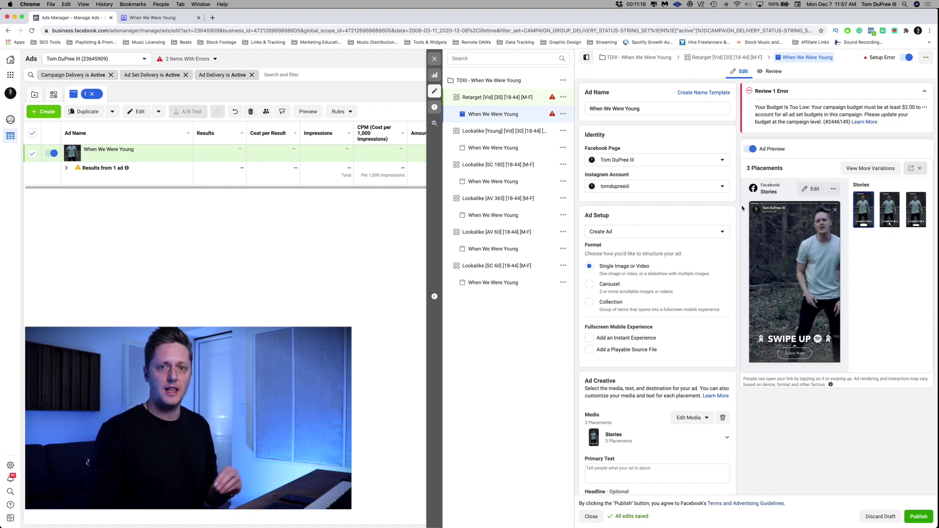
pyautogui.scroll(-1, 796, 237)
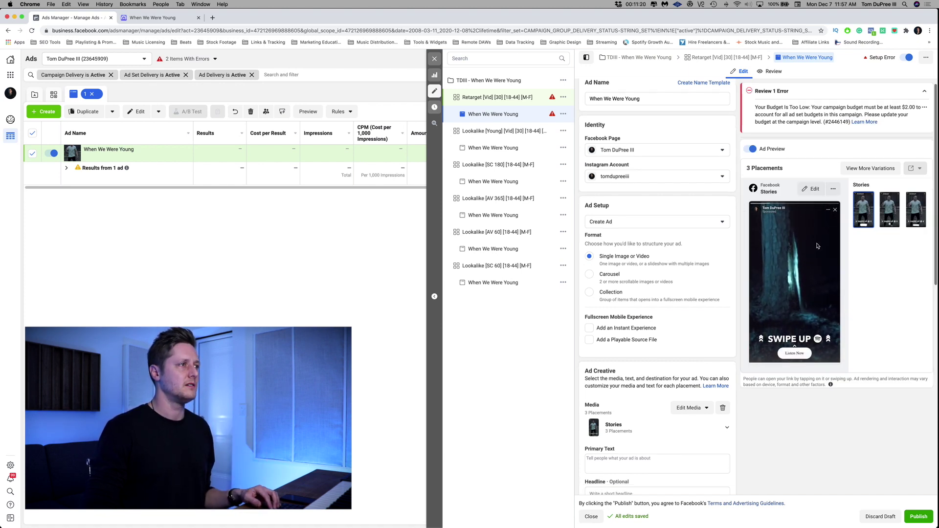
pyautogui.scroll(-6, 642, 272)
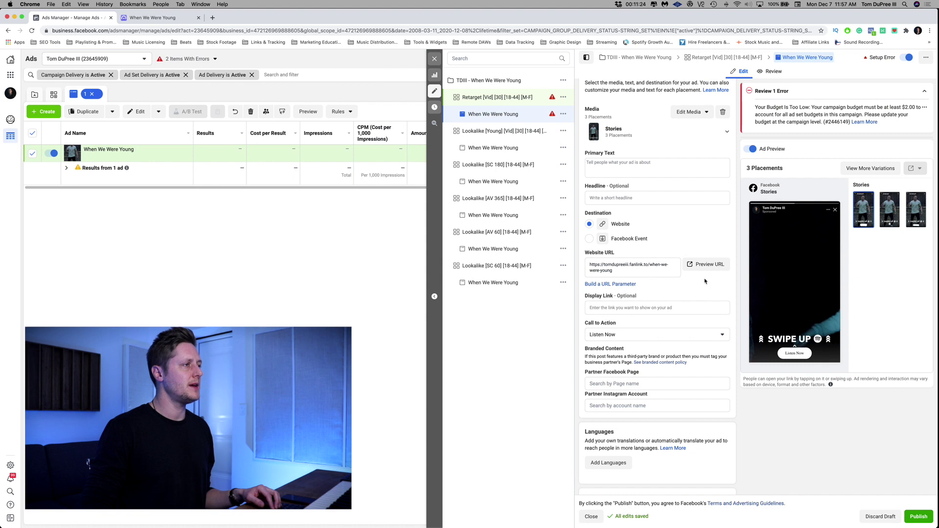
pyautogui.scroll(-3, 739, 275)
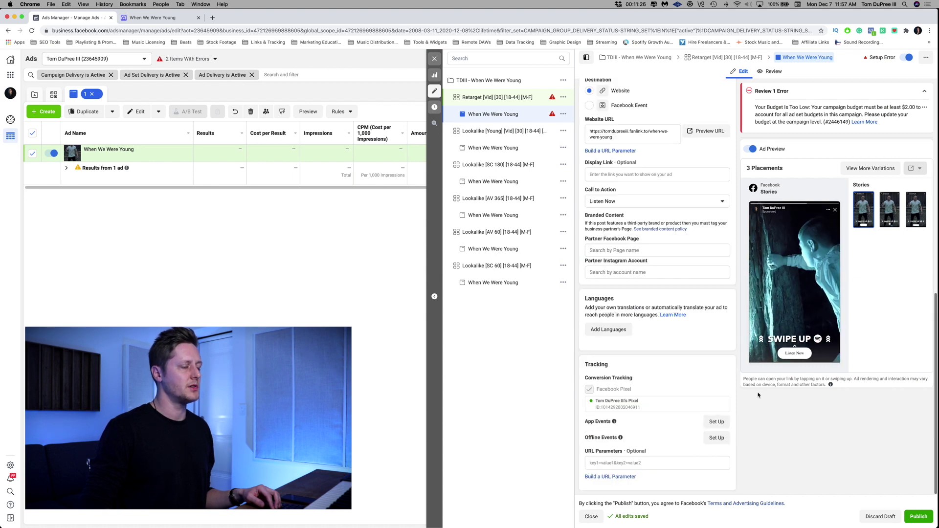